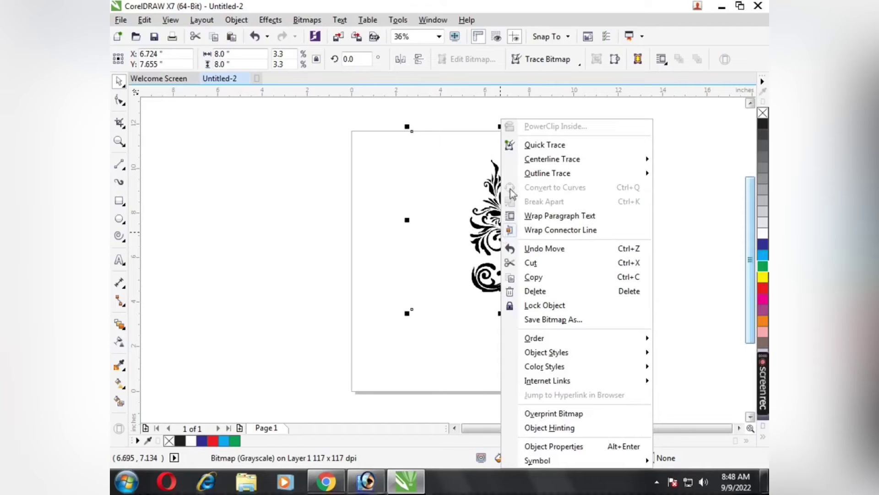
# - Trace the floral bitmap with Outline Trace set to Line Art, removing the background and keeping the original image
pyautogui.moveTo(637, 165)
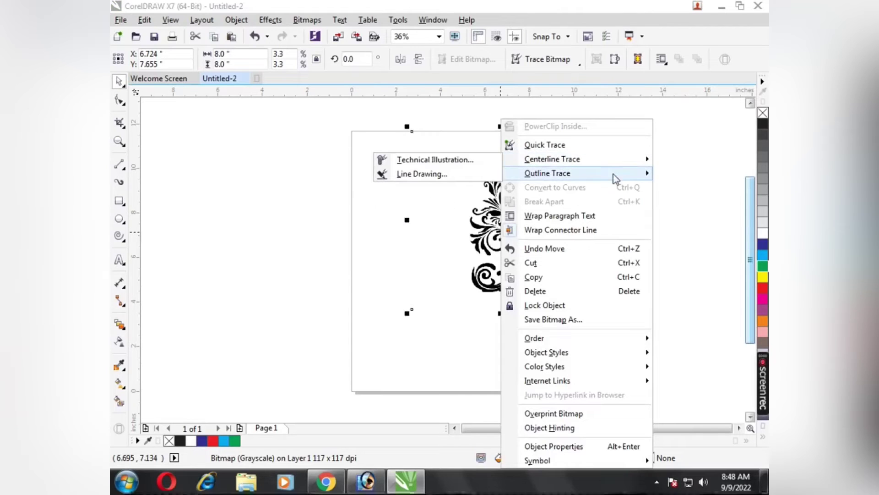
pyautogui.moveTo(571, 177)
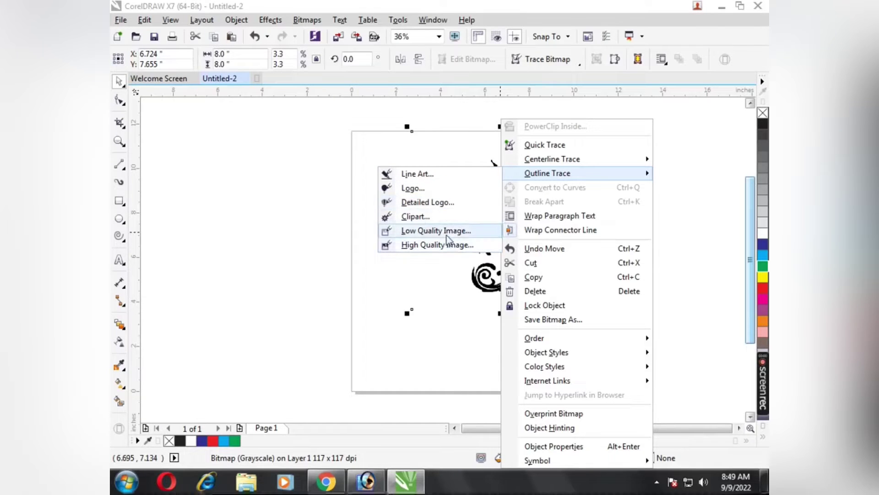
pyautogui.click(422, 176)
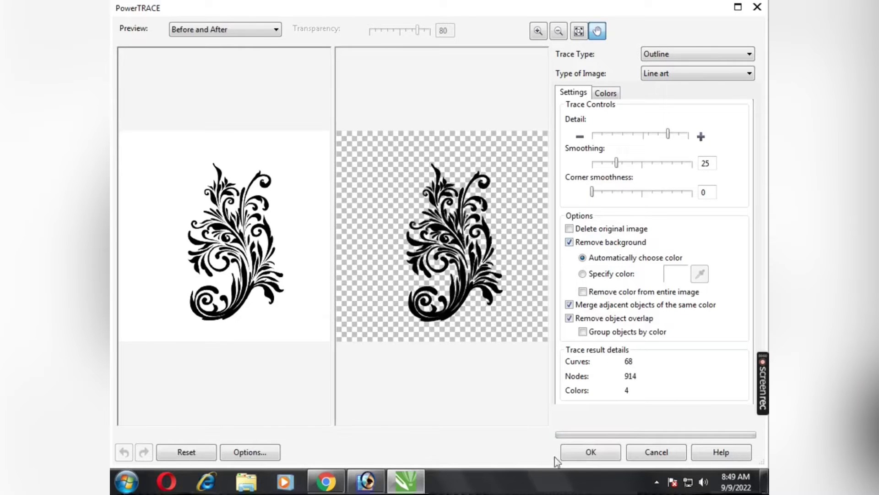
pyautogui.click(590, 451)
pyautogui.press('Escape')
# - Separate the traced ornament from the original bitmap, delete the bitmap, and place the ornament in the page's upper right area
pyautogui.moveTo(486, 250); pyautogui.dragTo(589, 257)
pyautogui.moveTo(485, 249); pyautogui.dragTo(311, 218)
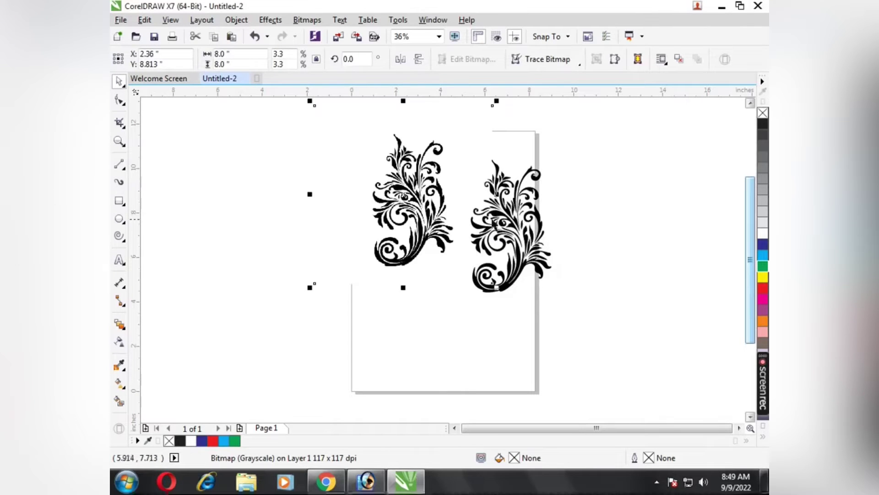
pyautogui.moveTo(494, 223); pyautogui.dragTo(572, 230)
pyautogui.click(405, 220)
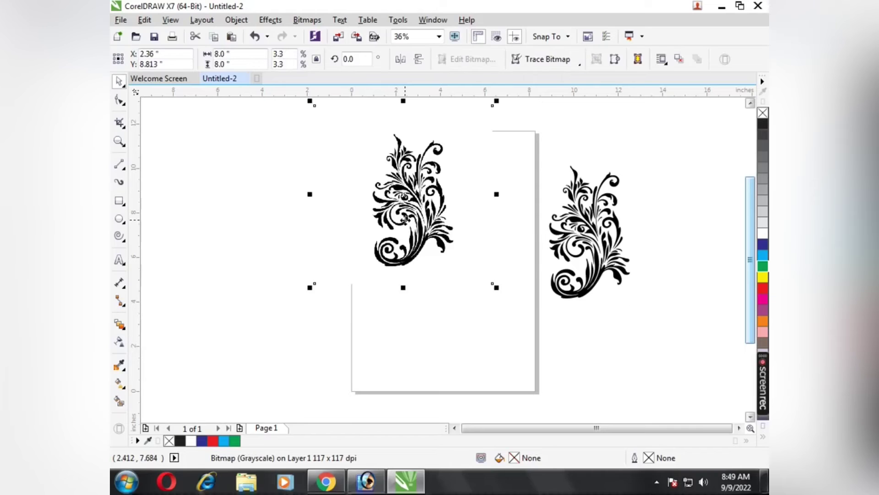
pyautogui.press('Delete')
pyautogui.moveTo(584, 275)
pyautogui.mouseDown()
pyautogui.moveTo(429, 270)
pyautogui.moveTo(474, 274)
pyautogui.mouseUp()
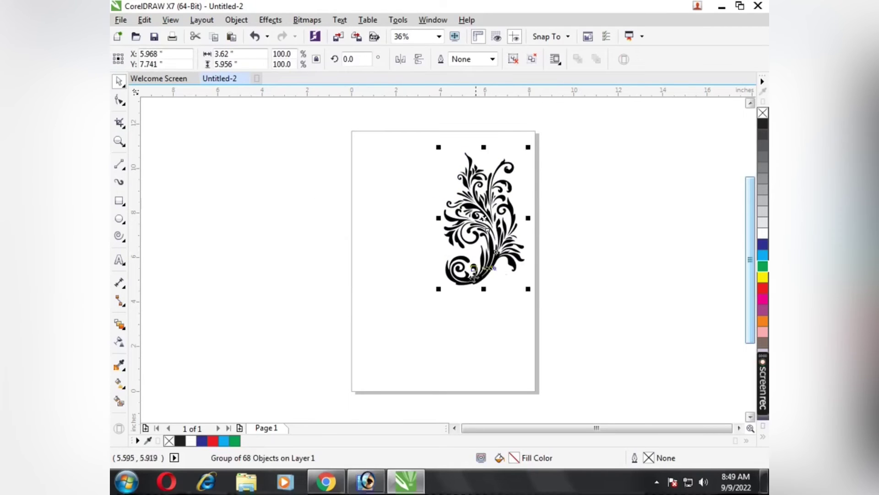
pyautogui.click(458, 334)
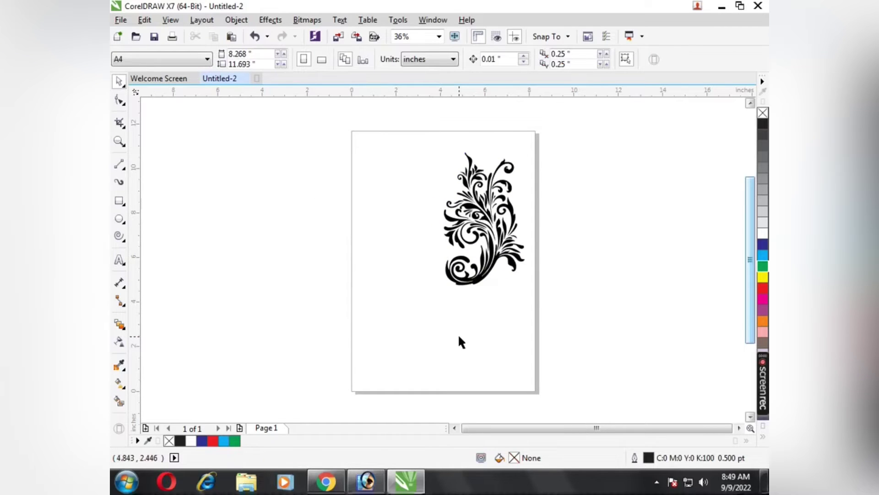
# - Add the artistic text "A" beside the ornament and enlarge it to about 368 pt
pyautogui.click(119, 260)
pyautogui.click(374, 205)
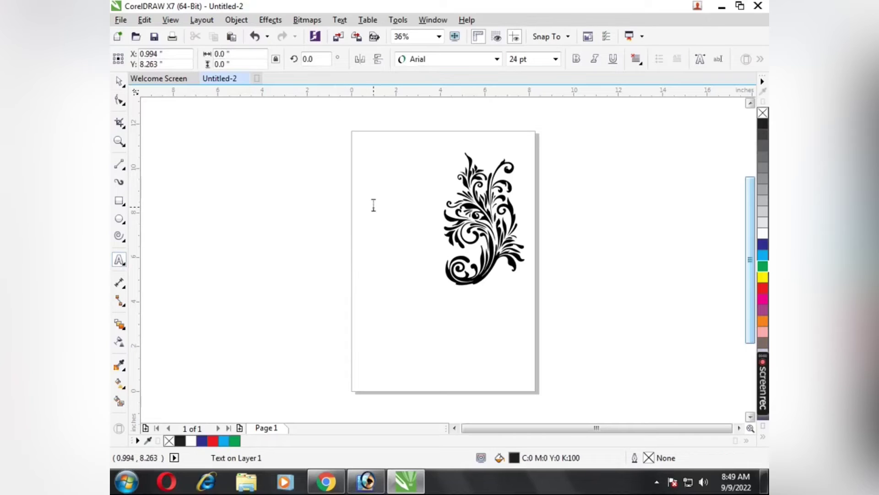
pyautogui.write('a')
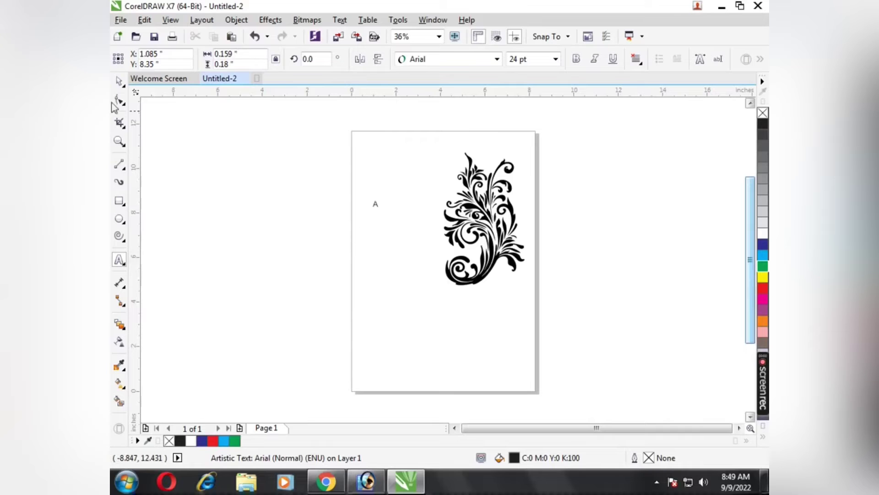
pyautogui.click(119, 81)
pyautogui.moveTo(384, 207); pyautogui.dragTo(419, 283)
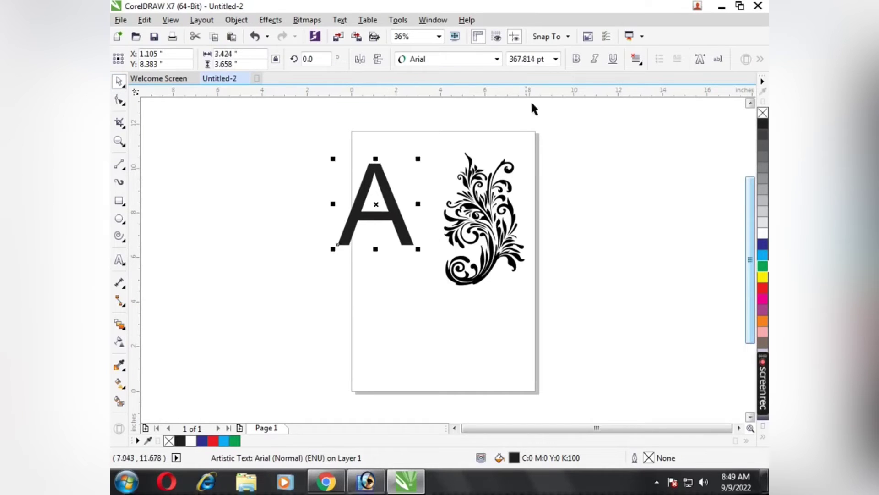
# - Change the letter A's font to Baskerville Old Face
pyautogui.click(497, 59)
pyautogui.moveTo(492, 79)
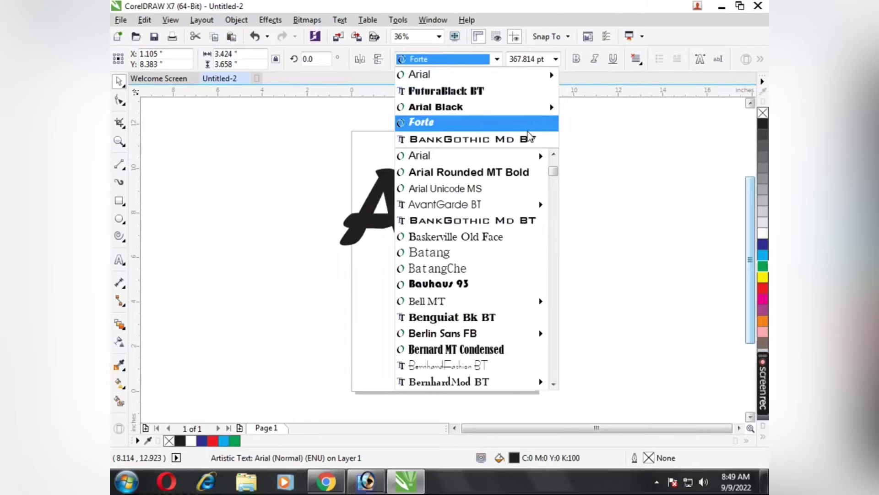
pyautogui.moveTo(524, 153)
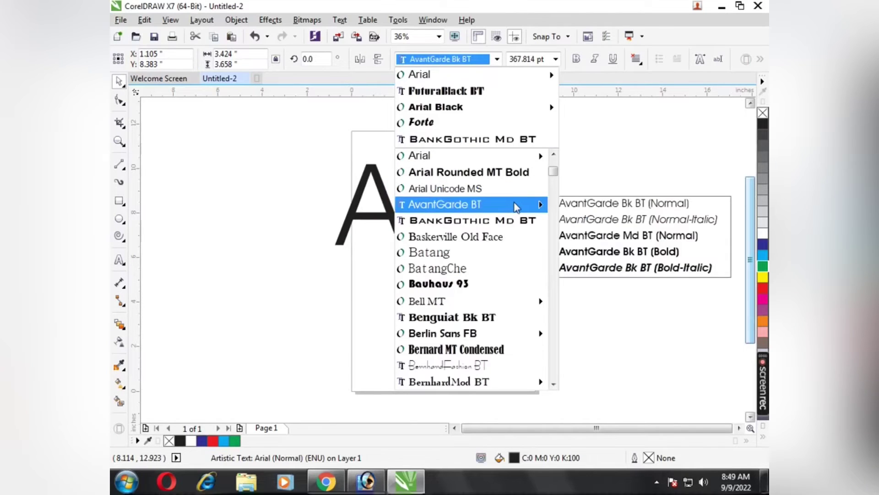
pyautogui.click(510, 239)
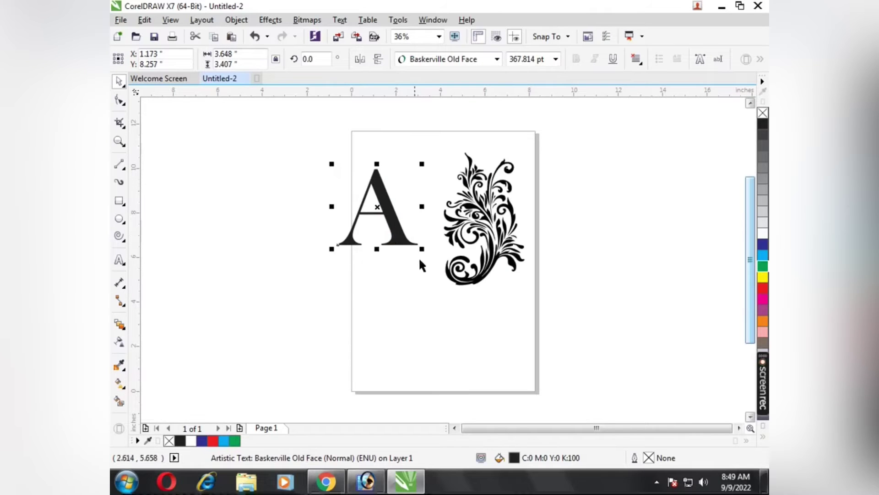
# - Enlarge the letter A to about 419 pt and position it so the ornament overlaps its thick stem
pyautogui.moveTo(420, 251); pyautogui.dragTo(426, 257)
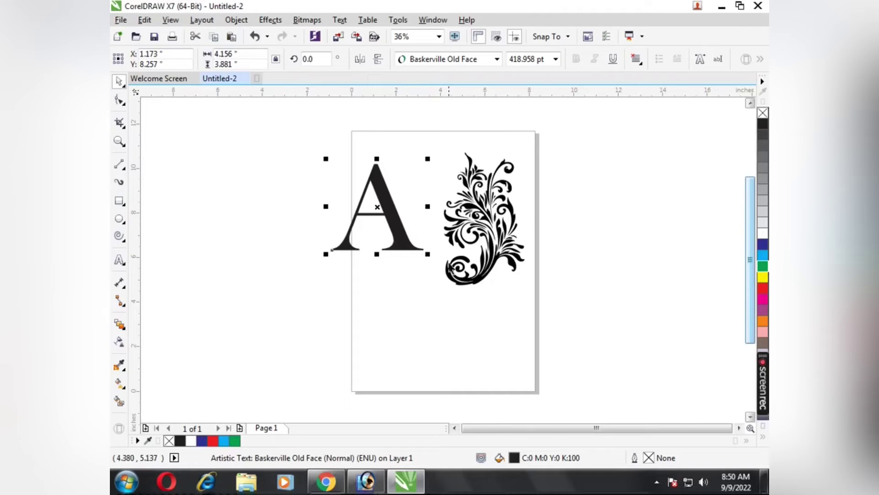
pyautogui.moveTo(393, 230); pyautogui.dragTo(426, 270)
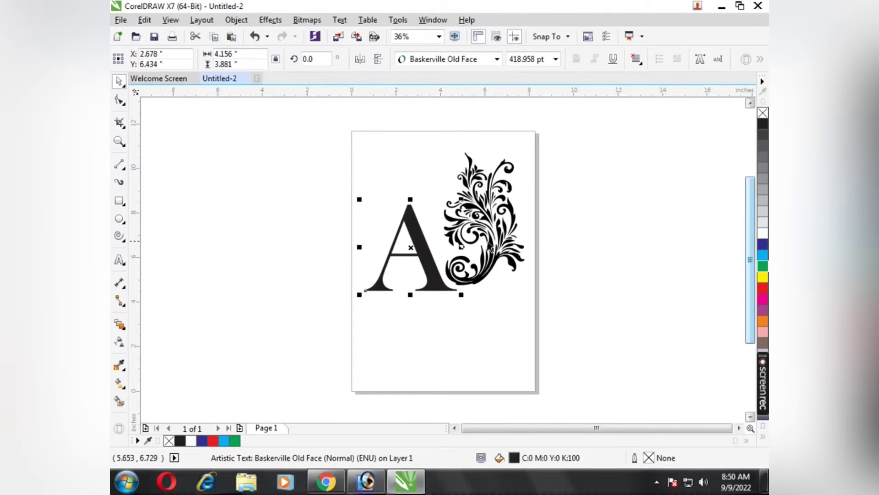
pyautogui.moveTo(490, 247); pyautogui.dragTo(446, 274)
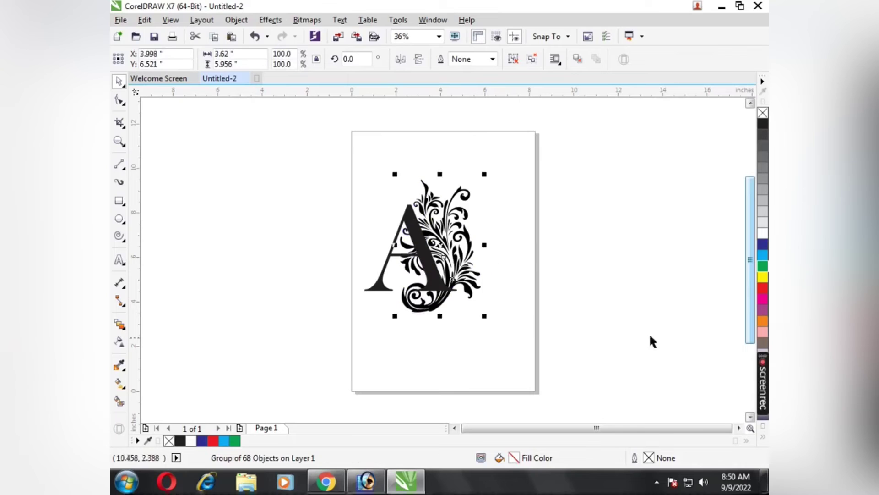
# - Give the floral ornament a red fill and red hairline outline, and bring it in front of the letter A
pyautogui.rightClick(763, 291)
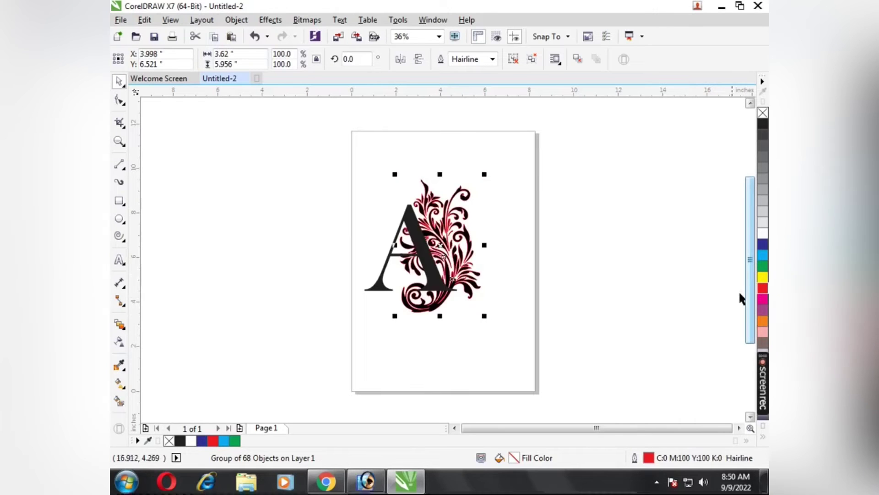
pyautogui.click(763, 290)
pyautogui.click(483, 323)
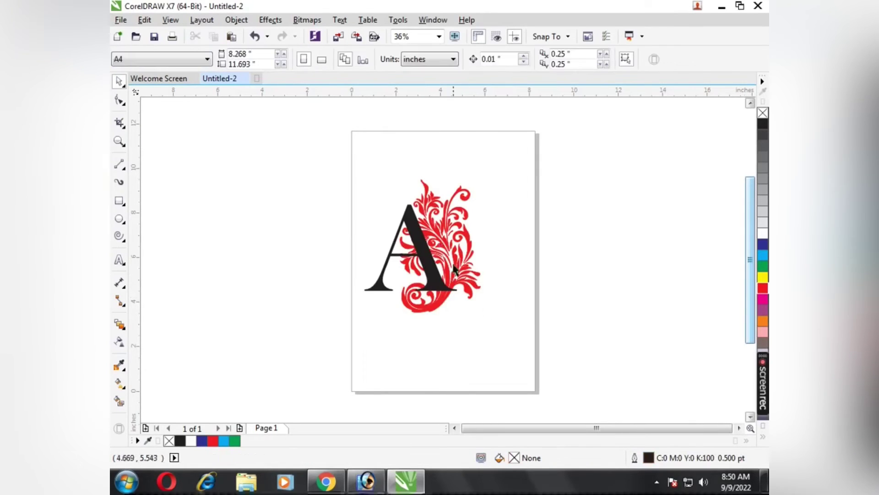
pyautogui.click(452, 263)
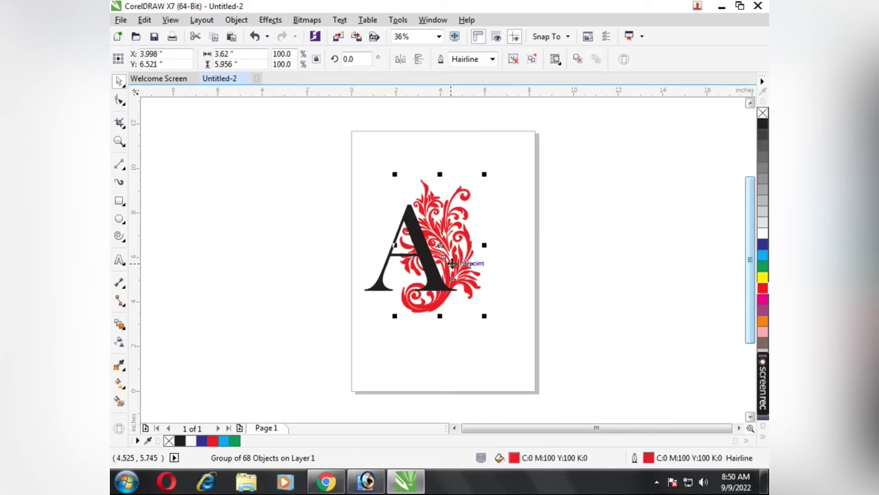
pyautogui.hotkey('shift', 'pageup')
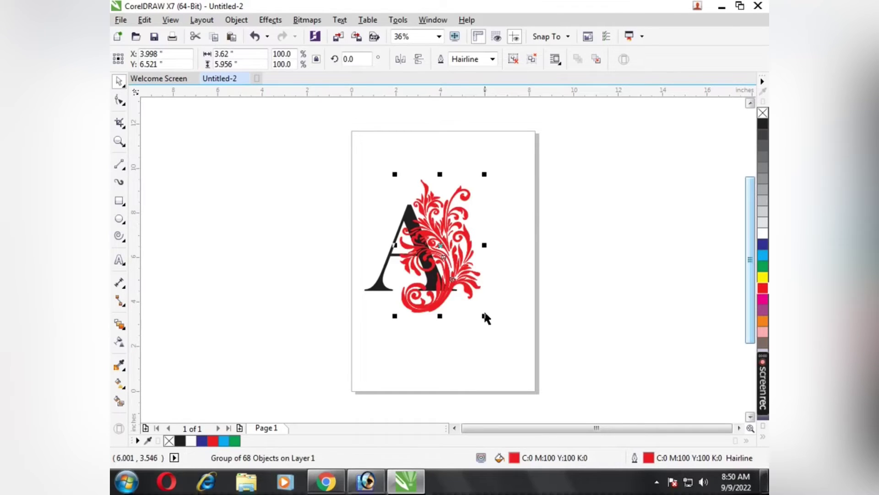
# - Scale the red ornament down proportionally to about 75% over the letter's thick stem
pyautogui.moveTo(484, 316)
pyautogui.mouseDown()
pyautogui.moveTo(483, 298)
pyautogui.moveTo(444, 283)
pyautogui.moveTo(497, 304)
pyautogui.mouseUp()
pyautogui.hotkey('shift', 'F2')
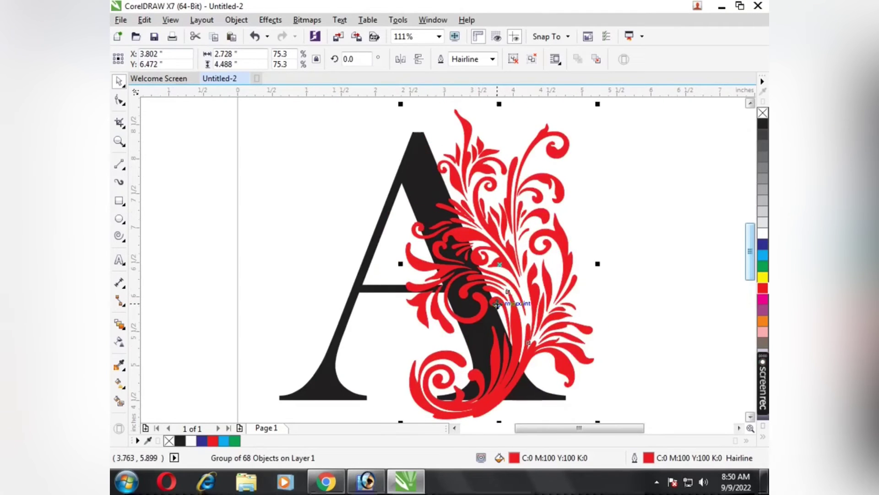
pyautogui.scroll(-3, 497, 304)
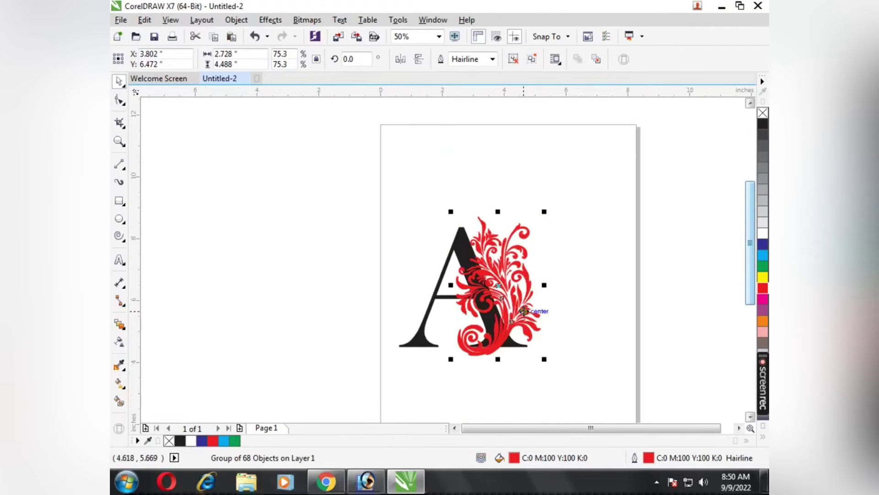
pyautogui.hotkey('ctrl', 't')
pyautogui.scroll(-1, 502, 282)
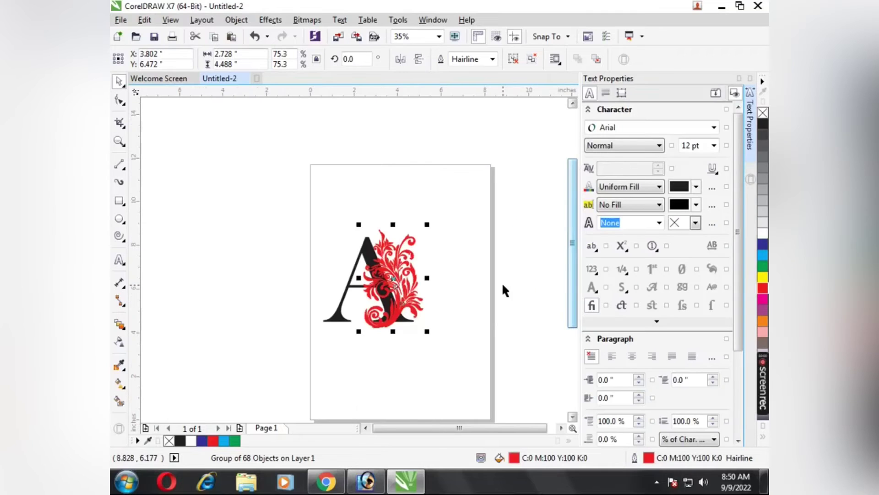
pyautogui.click(751, 87)
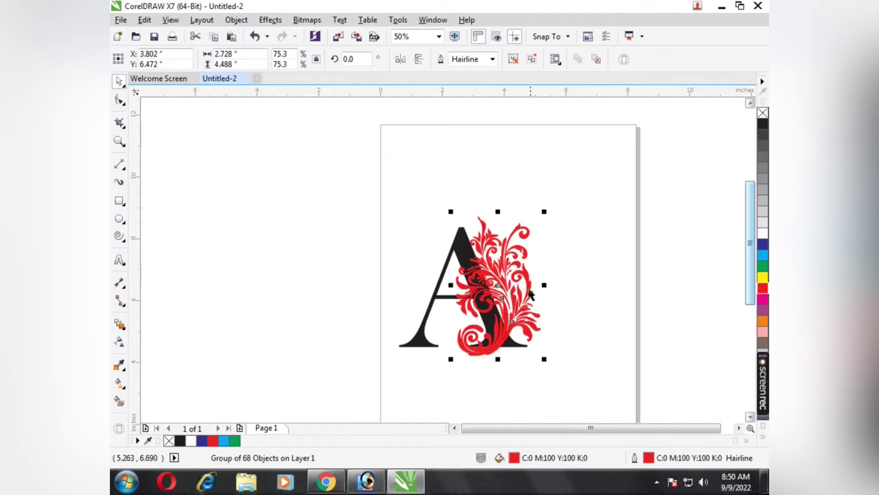
# - Rotate the ornament to about 1.9° and shrink it to about 66%
pyautogui.click(504, 291)
pyautogui.moveTo(548, 213); pyautogui.dragTo(543, 206)
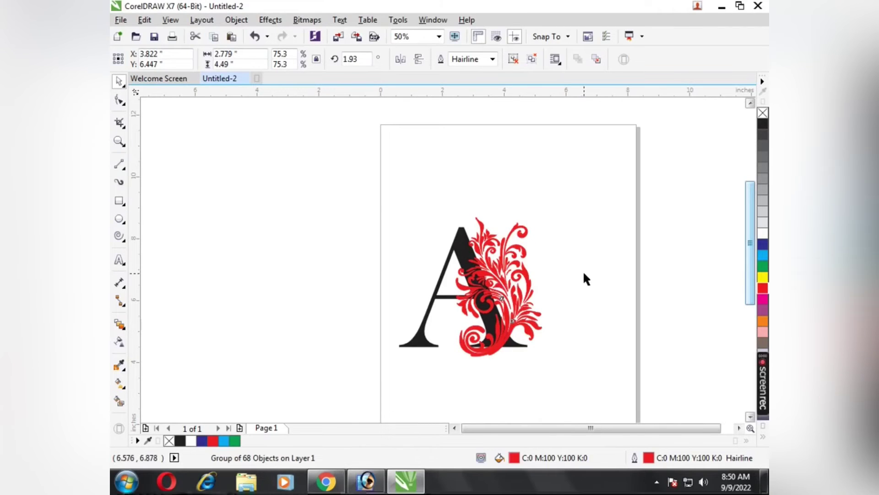
pyautogui.click(472, 271)
pyautogui.click(641, 247)
pyautogui.click(522, 229)
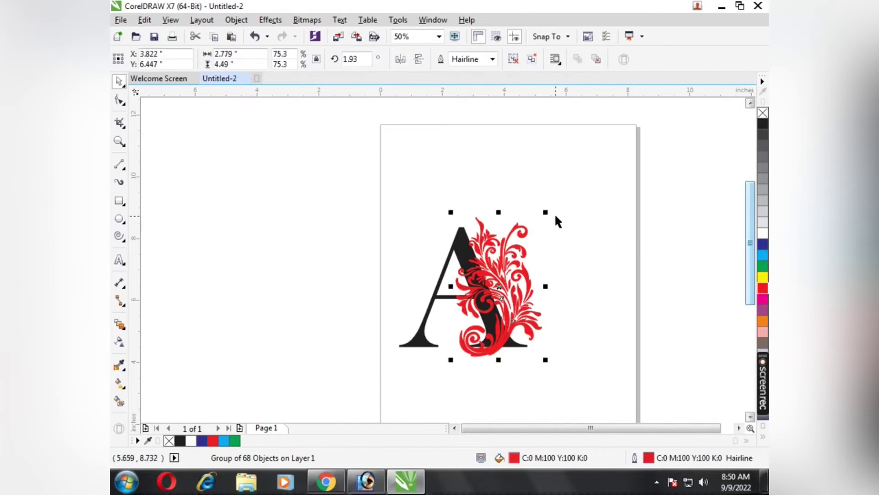
pyautogui.moveTo(544, 211); pyautogui.dragTo(538, 224)
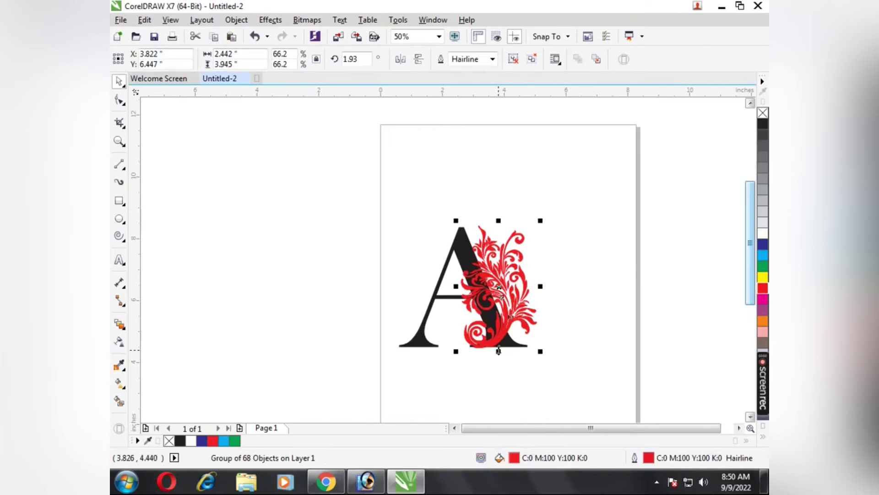
# - Rotate the ornament to about 12.4° and shift it slightly left over the A's thick stem
pyautogui.click(500, 331)
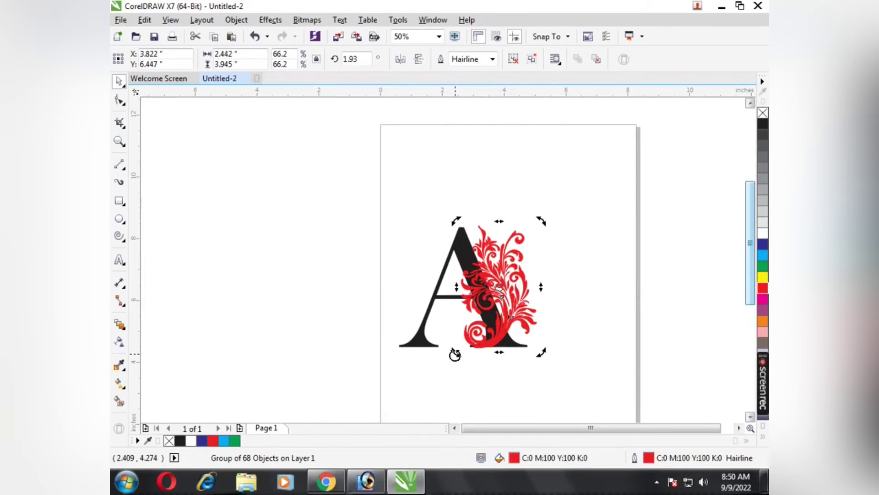
pyautogui.moveTo(454, 354); pyautogui.dragTo(463, 369)
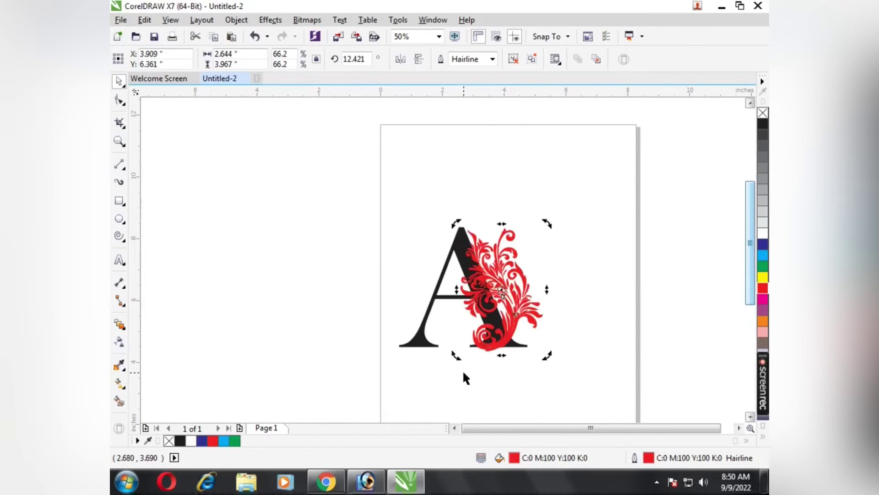
pyautogui.click(553, 331)
pyautogui.moveTo(522, 312); pyautogui.dragTo(510, 311)
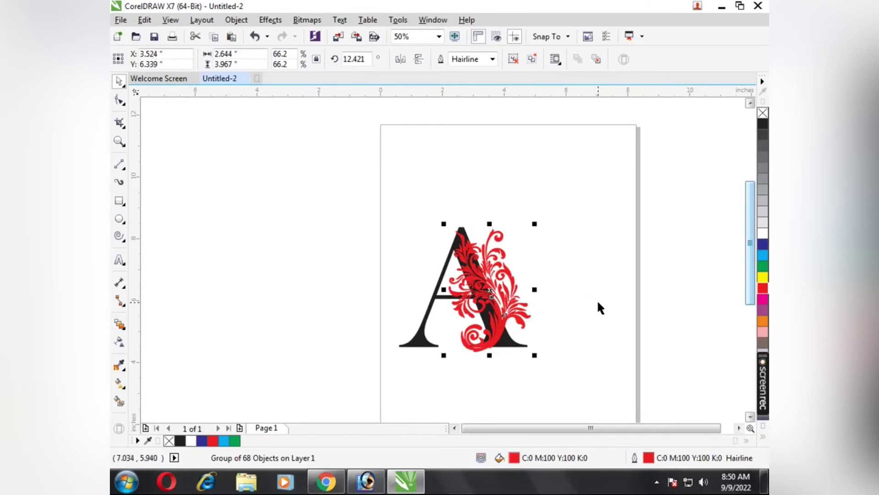
pyautogui.hotkey('shift', 'F2')
pyautogui.click(213, 247)
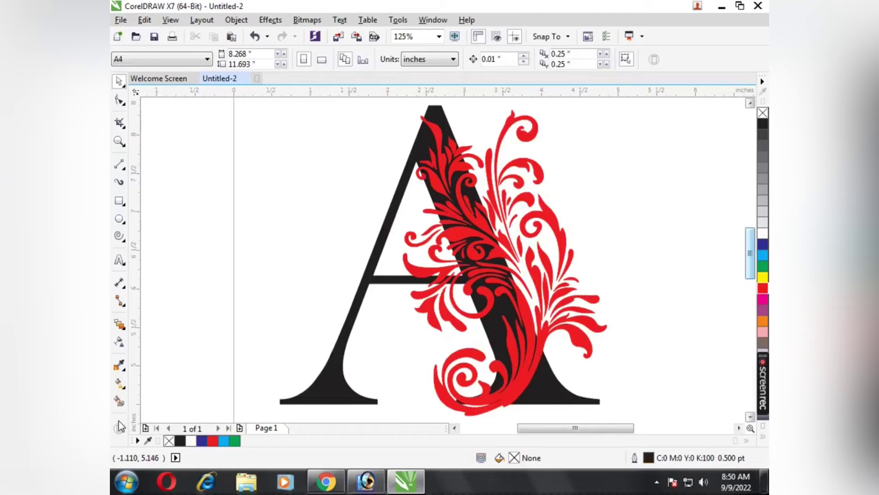
# - Smart Fill the uncovered main part of the letter A and its thick-stem foot, using the specified blue-gray fill and 0.5 pt yellow outline
pyautogui.click(120, 385)
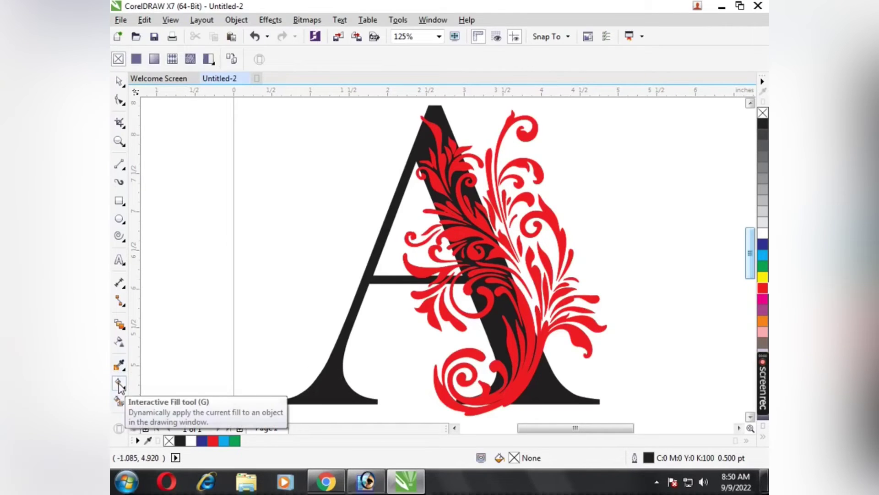
pyautogui.click(120, 402)
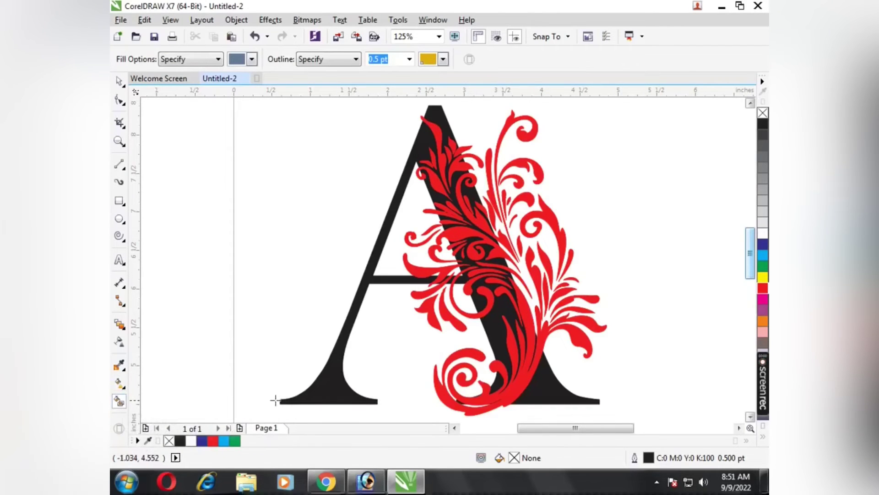
pyautogui.click(335, 389)
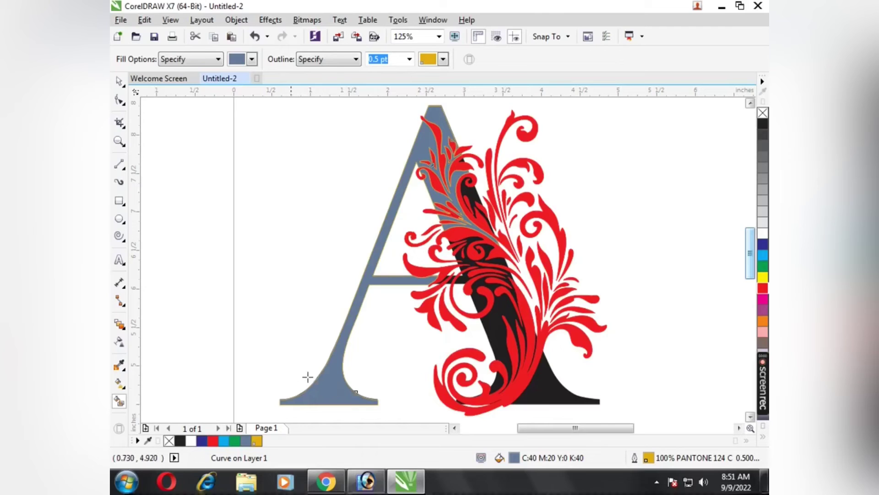
pyautogui.click(560, 399)
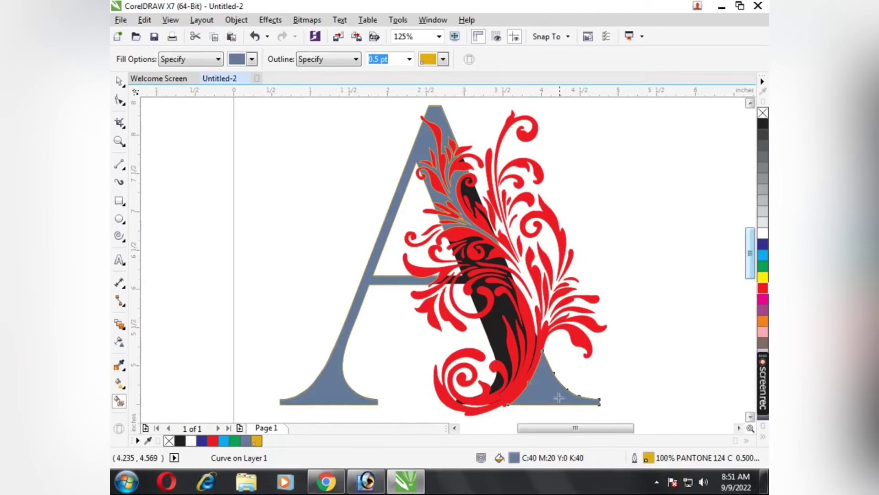
# - Move the two smart-filled letter pieces off the black A, realigning them with each other beside the original letter
pyautogui.scroll(-2, 560, 399)
pyautogui.press('space')
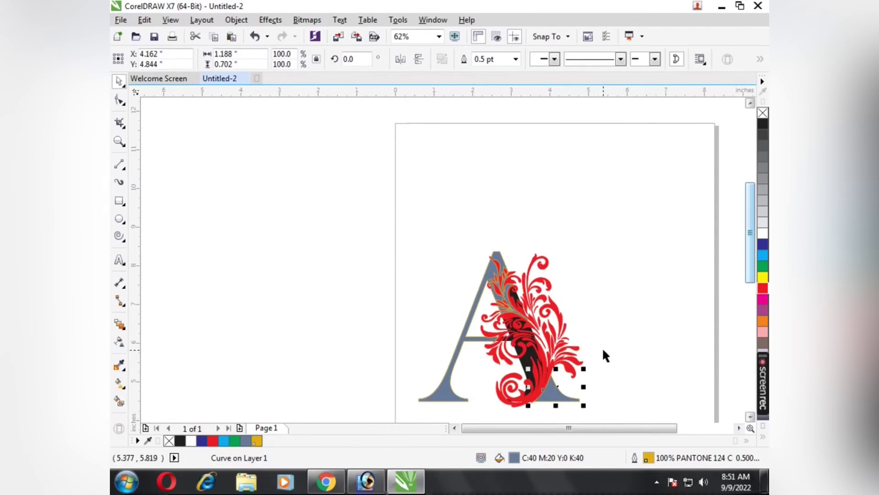
pyautogui.click(414, 263)
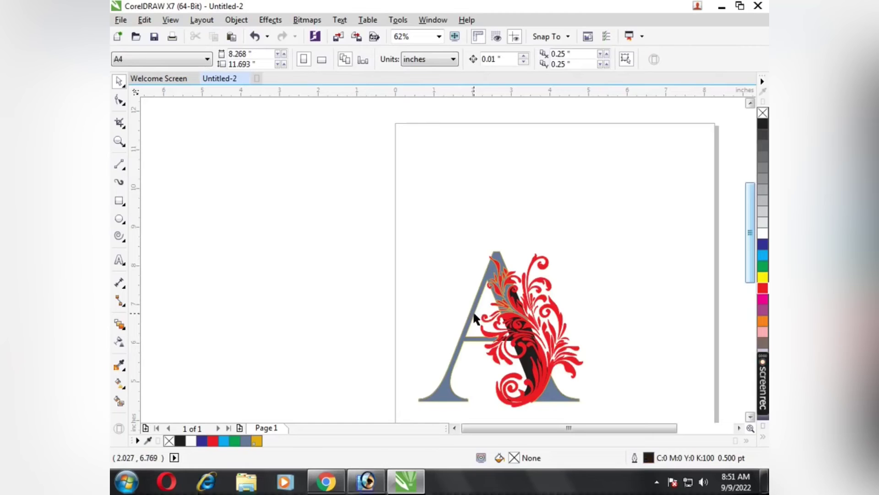
pyautogui.moveTo(475, 318); pyautogui.dragTo(631, 292)
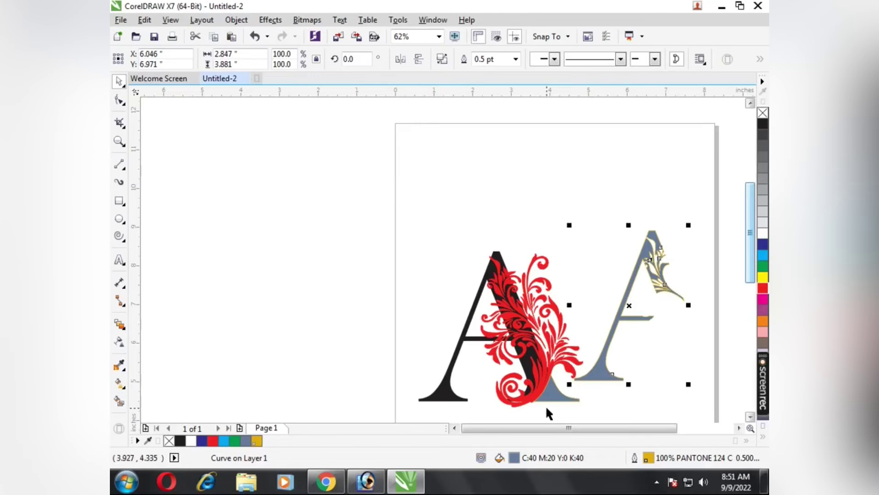
pyautogui.click(555, 394)
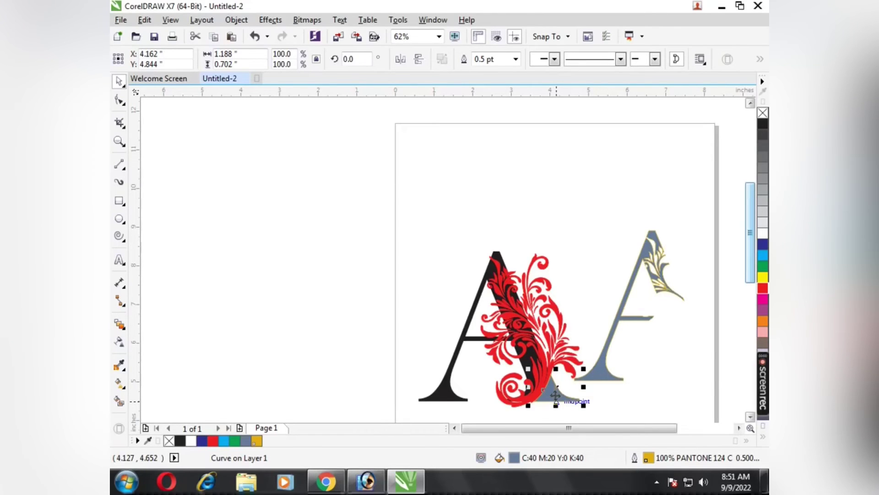
pyautogui.moveTo(555, 395); pyautogui.dragTo(711, 373)
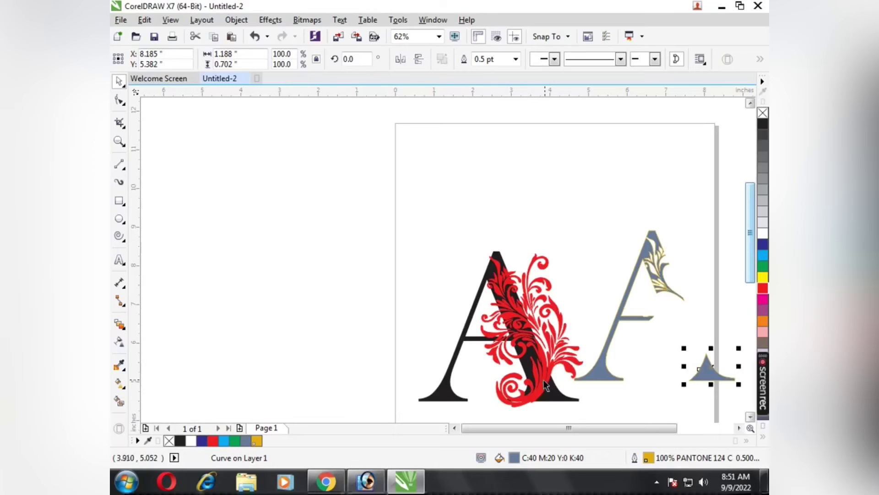
# - Move the red ornament onto the separated letter pieces to rebuild the A, and delete the original black letter
pyautogui.click(544, 380)
pyautogui.moveTo(543, 380); pyautogui.dragTo(699, 359)
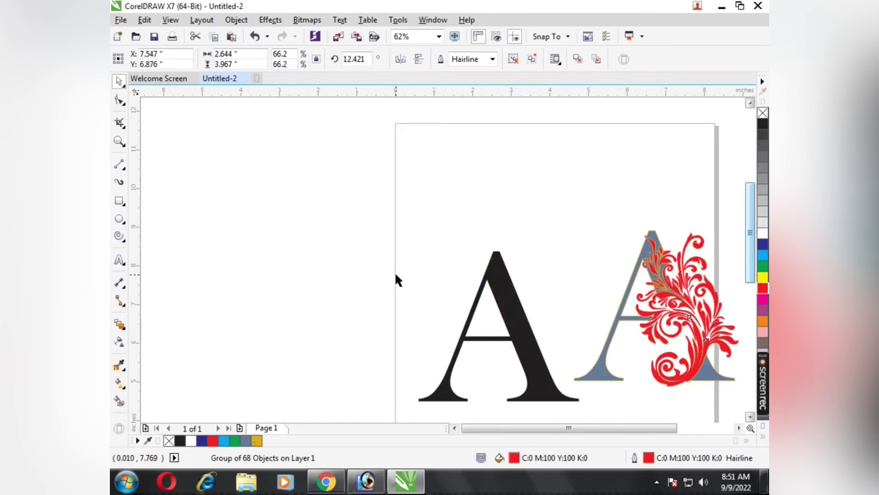
pyautogui.click(497, 275)
pyautogui.press('Delete')
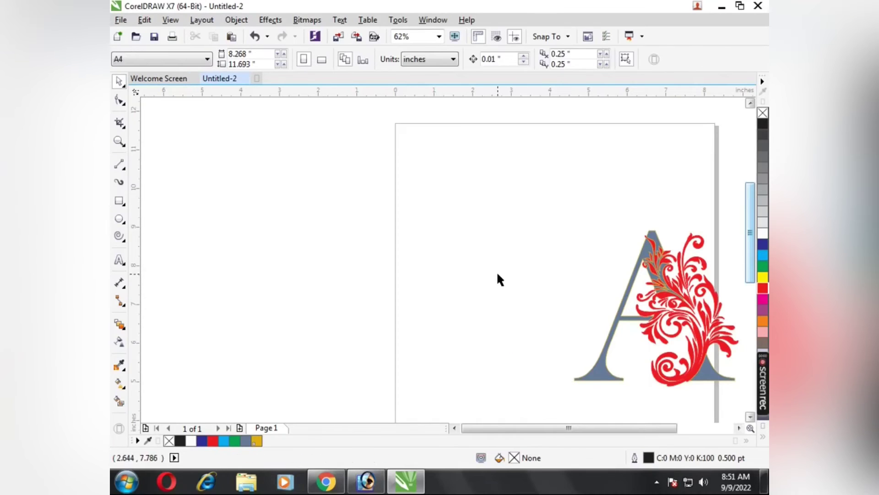
pyautogui.moveTo(503, 188); pyautogui.dragTo(732, 404)
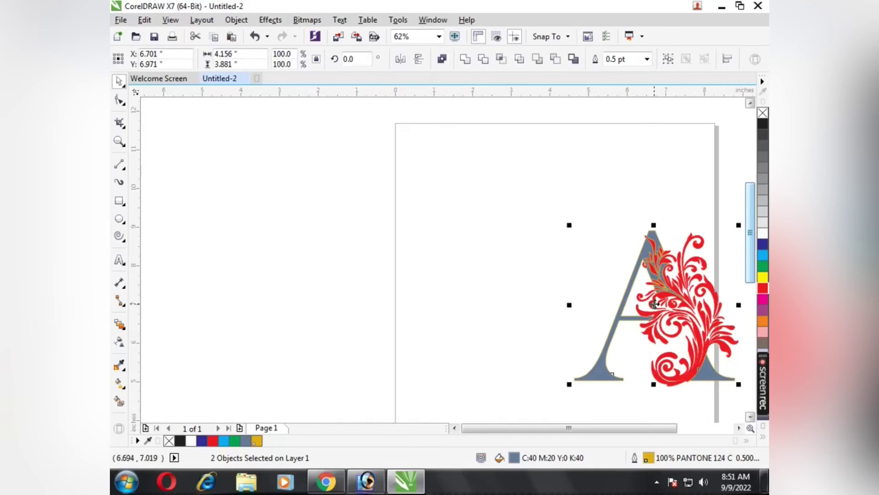
pyautogui.moveTo(651, 310); pyautogui.dragTo(515, 247)
pyautogui.hotkey('ctrl', 'z')
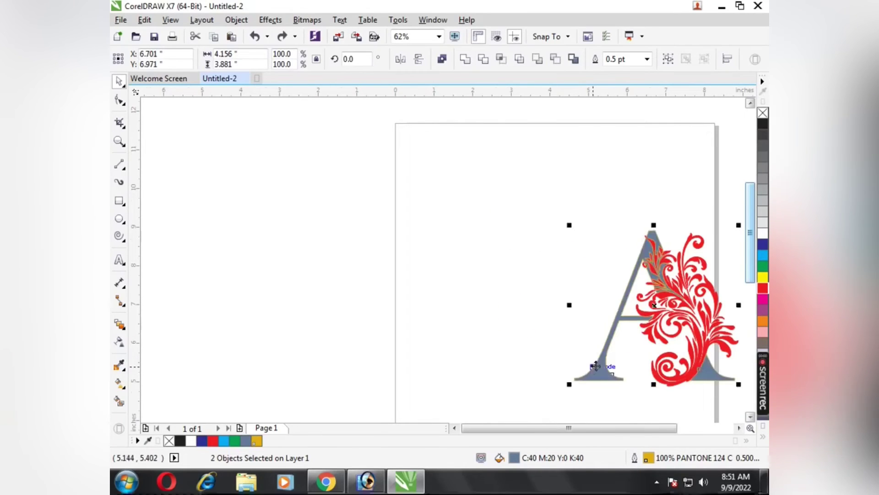
# - Move both letter pieces and the ornament together to the middle of the page width and group them
pyautogui.scroll(-4, 597, 367)
pyautogui.moveTo(544, 293); pyautogui.dragTo(656, 398)
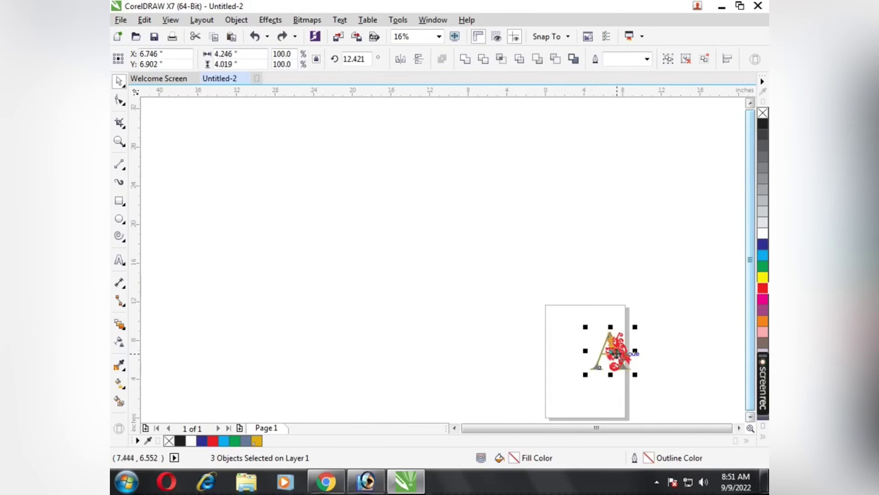
pyautogui.moveTo(613, 346); pyautogui.dragTo(587, 347)
pyautogui.hotkey('shift', 'F2')
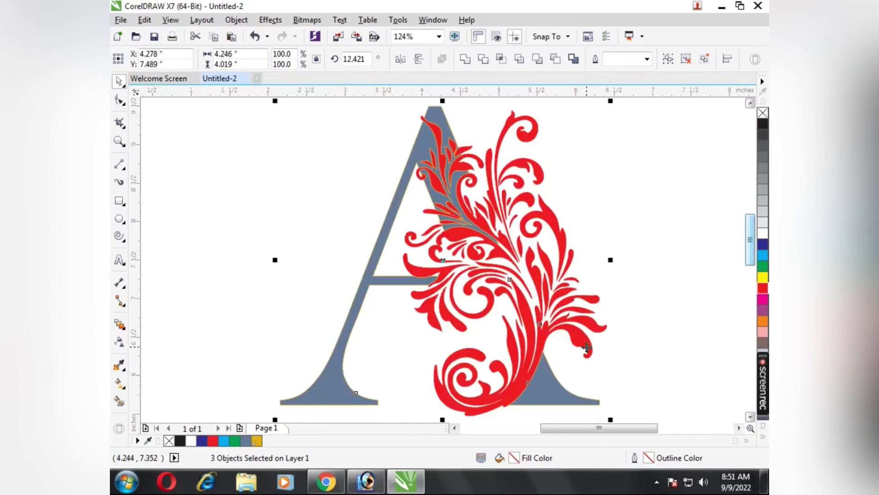
pyautogui.scroll(-2, 641, 337)
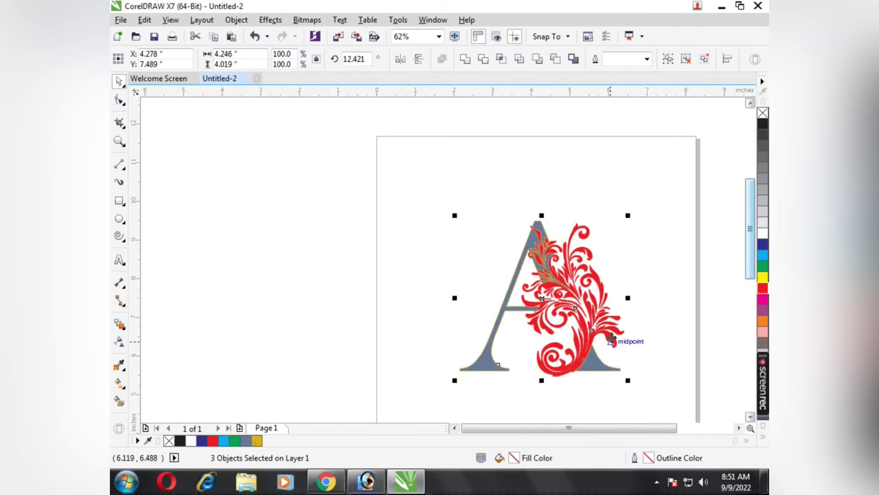
pyautogui.hotkey('ctrl', 'g')
pyautogui.click(407, 280)
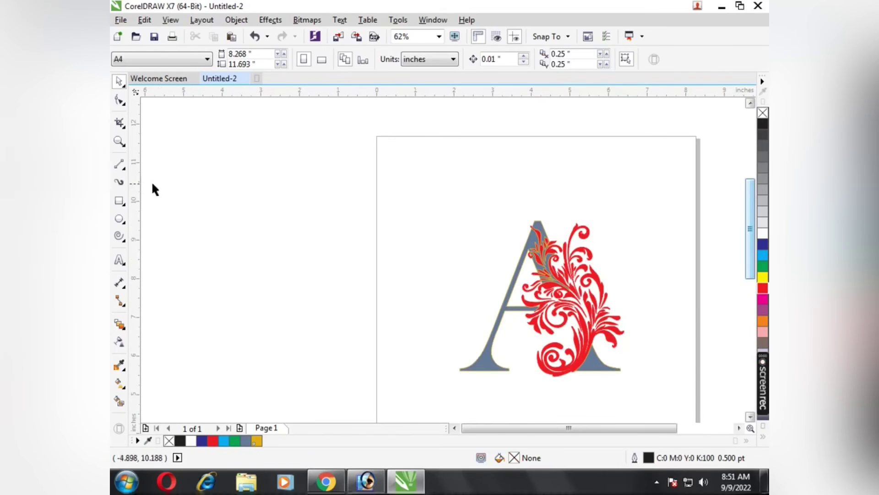
# - Draw a rectangle about 8.28 by 7.6 inches across the upper page and fill it black behind the logo
pyautogui.click(119, 201)
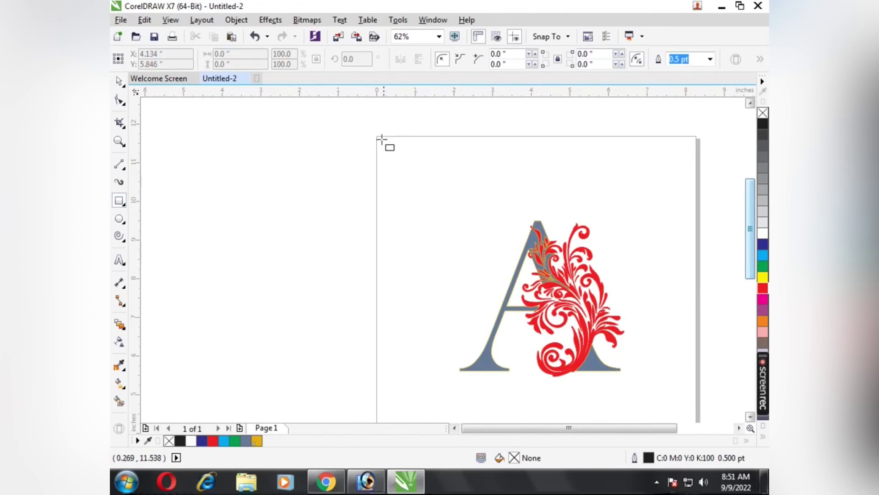
pyautogui.moveTo(377, 135); pyautogui.dragTo(697, 403)
pyautogui.click(120, 82)
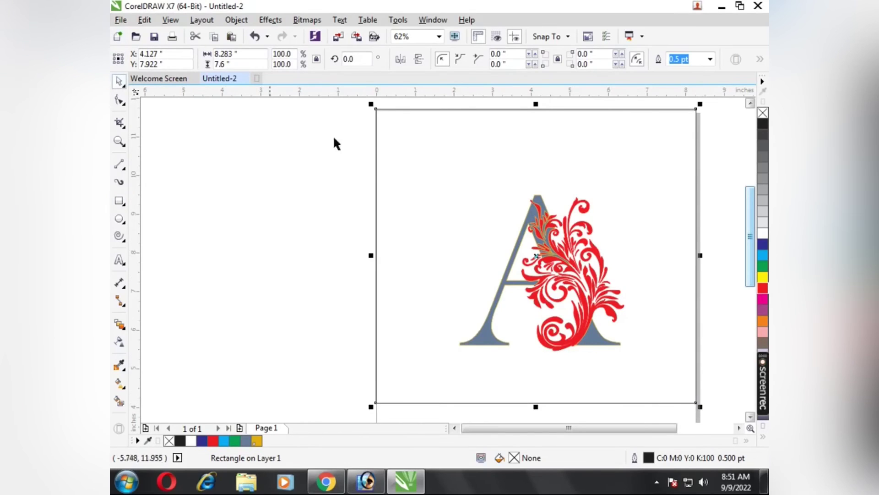
pyautogui.click(763, 123)
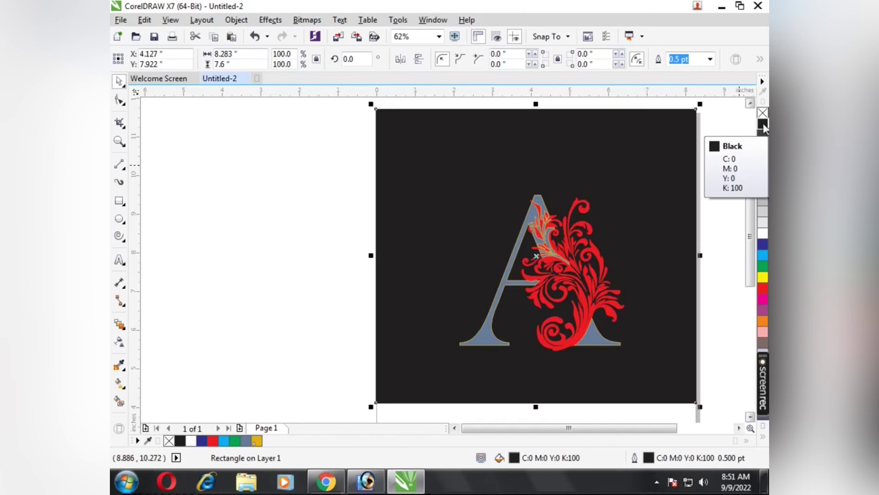
pyautogui.click(359, 216)
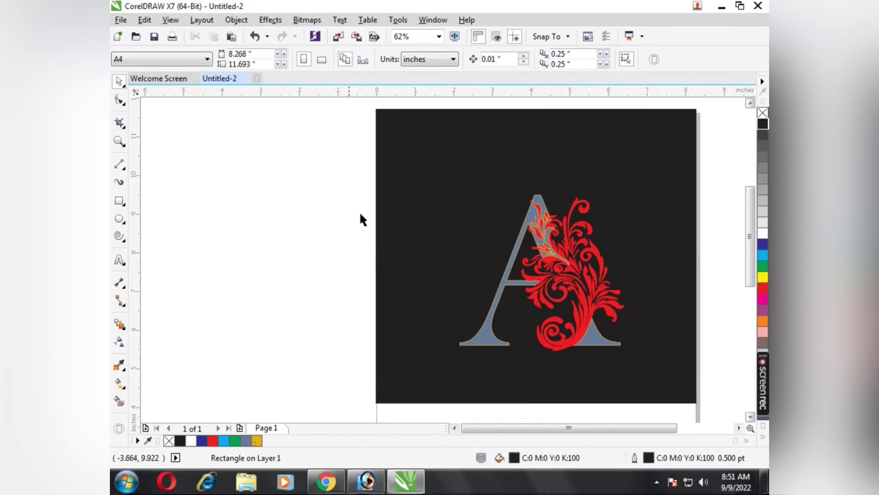
# - Give the grouped letter and ornament a white fill and a white outline
pyautogui.moveTo(306, 160); pyautogui.dragTo(628, 359)
pyautogui.click(763, 234)
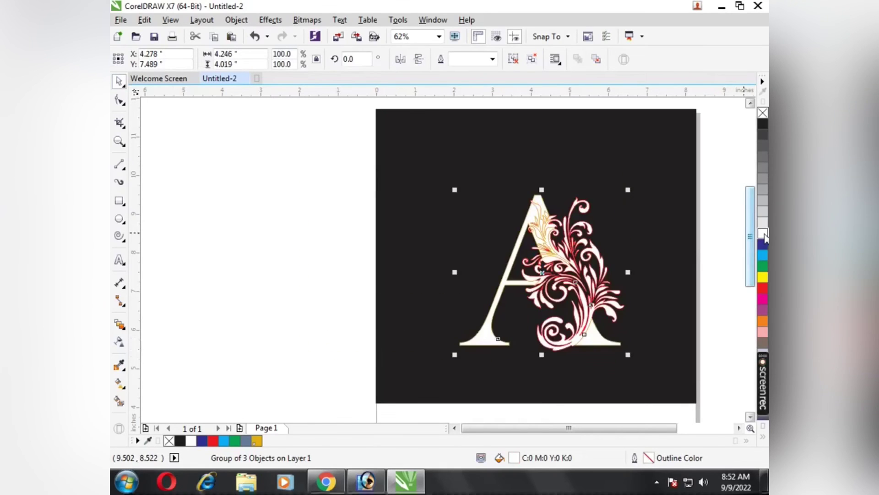
pyautogui.rightClick(763, 234)
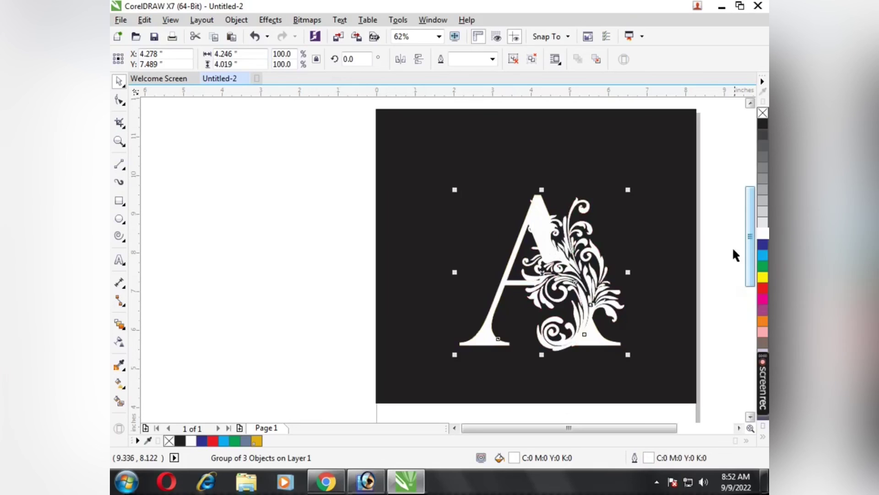
pyautogui.click(712, 250)
pyautogui.press('F4')
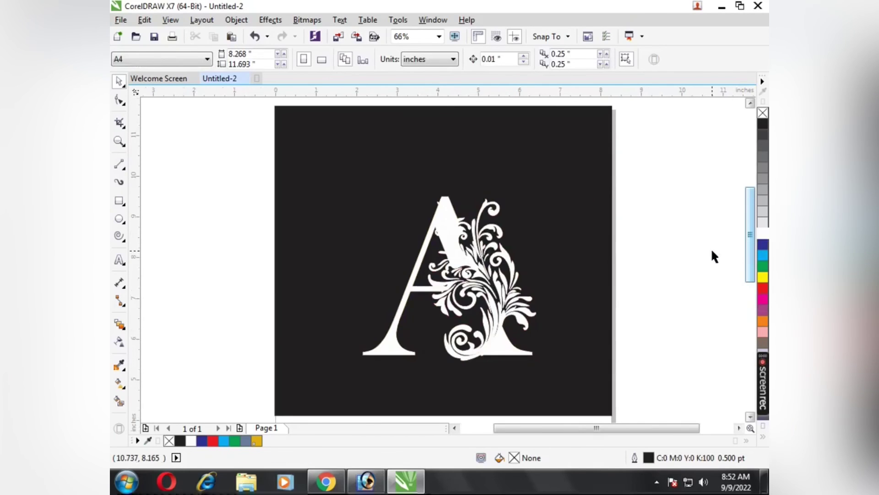
pyautogui.moveTo(216, 143); pyautogui.dragTo(539, 386)
pyautogui.hotkey('shift', 'F2')
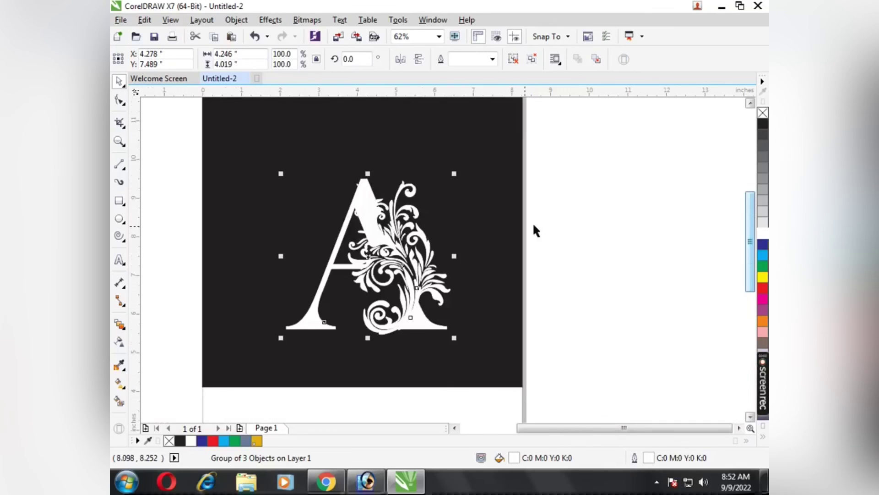
pyautogui.click(580, 228)
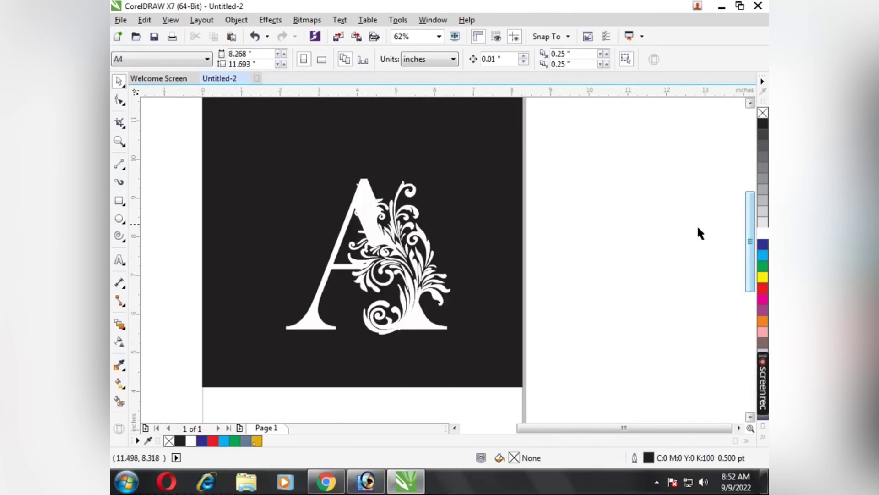
# - Try a green fill and outline on the logo group, followed by a blue fill
pyautogui.click(425, 236)
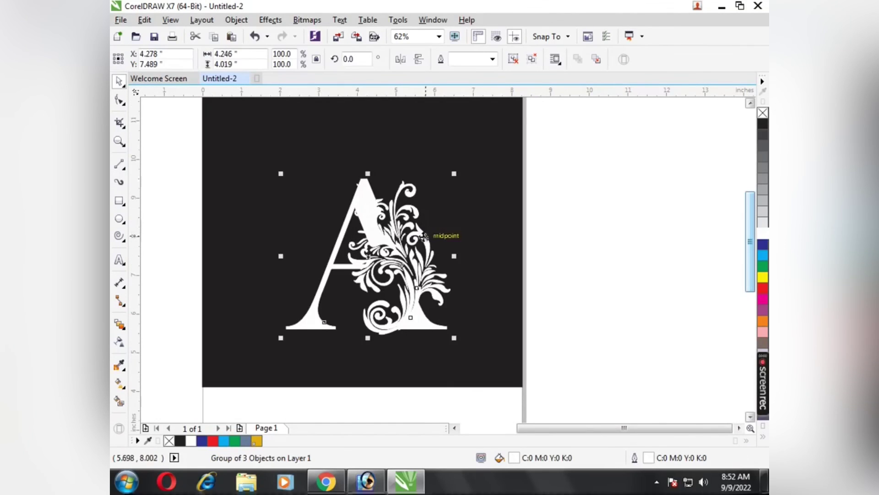
pyautogui.click(764, 266)
pyautogui.rightClick(764, 266)
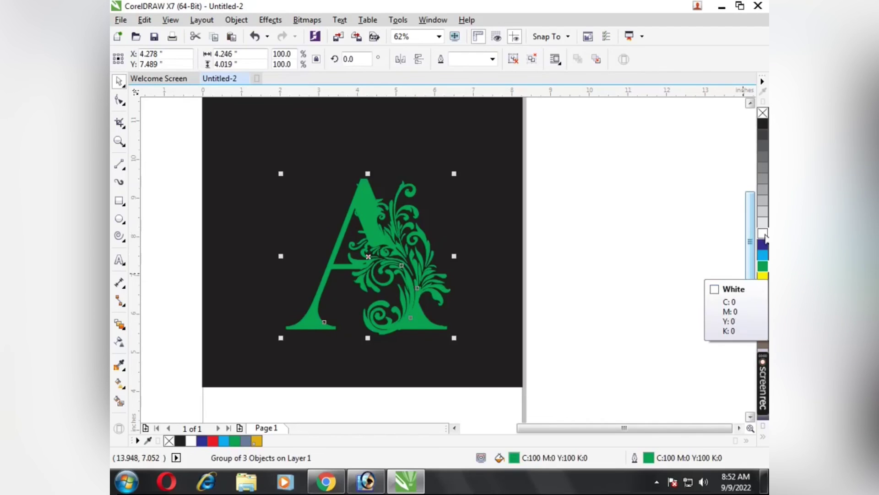
pyautogui.click(764, 246)
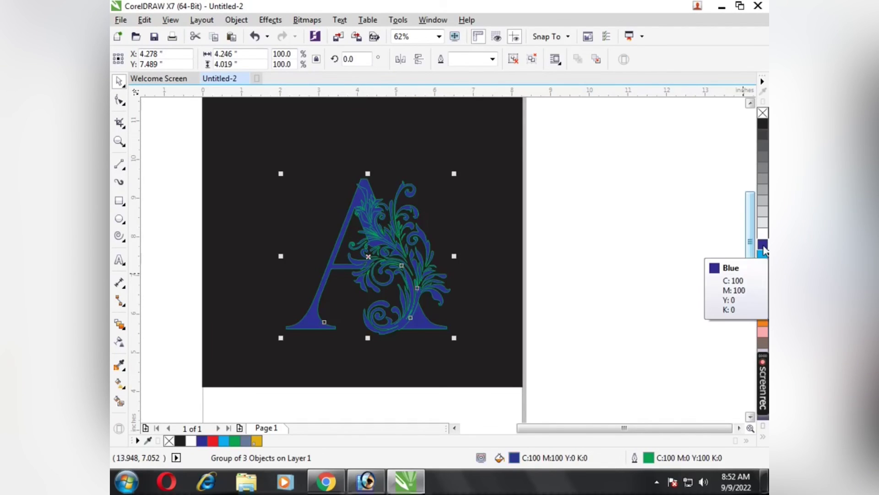
# - Set the logo group's fill to white and its outline to 50% black, and show the whole page
pyautogui.click(764, 234)
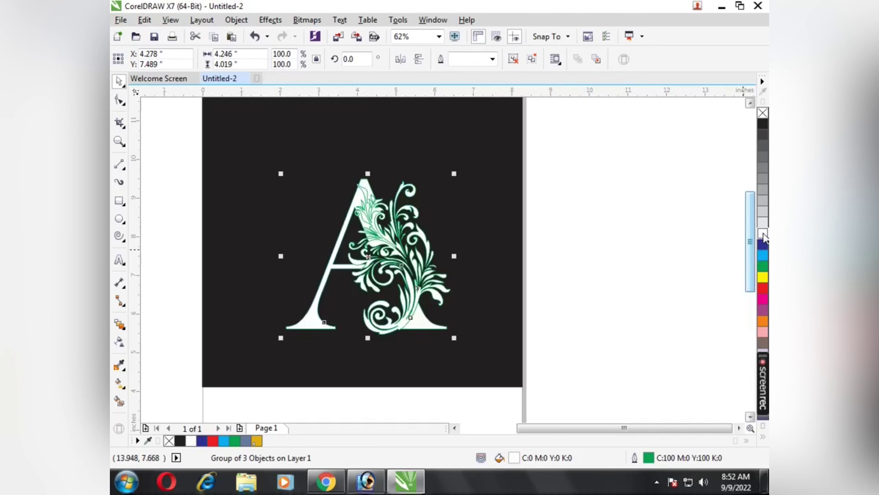
pyautogui.rightClick(767, 181)
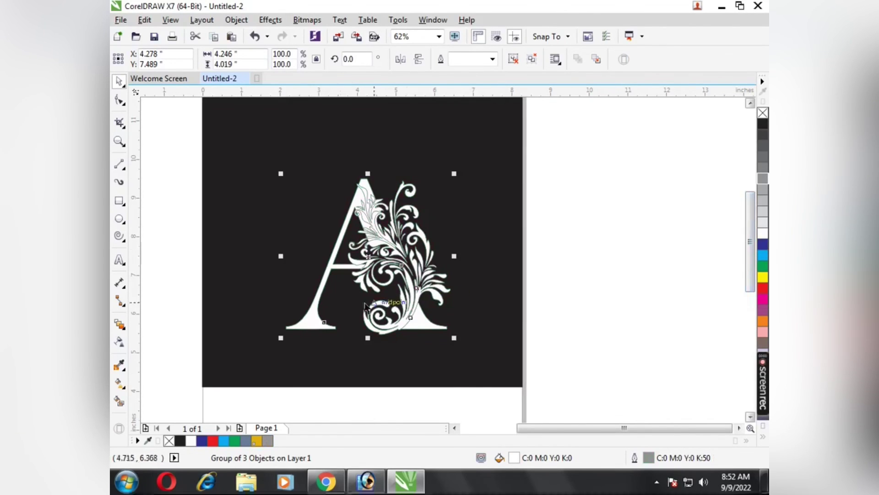
pyautogui.click(255, 305)
pyautogui.click(167, 312)
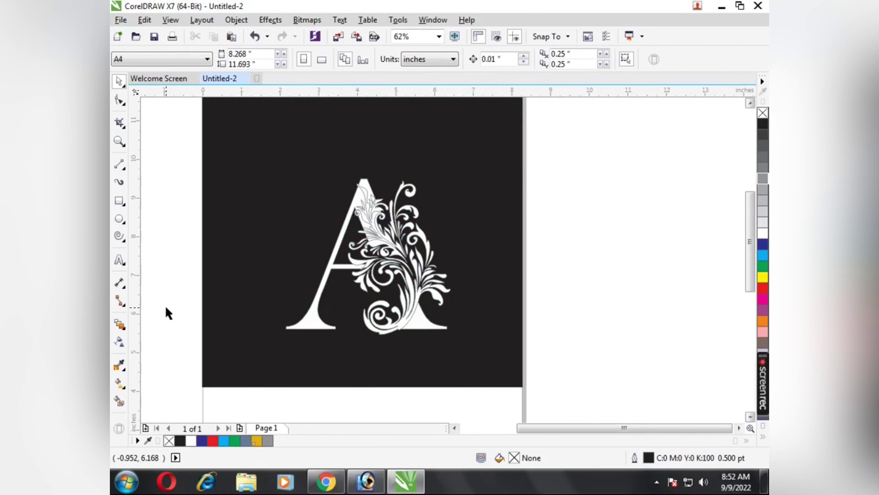
pyautogui.hotkey('shift', 'F4')
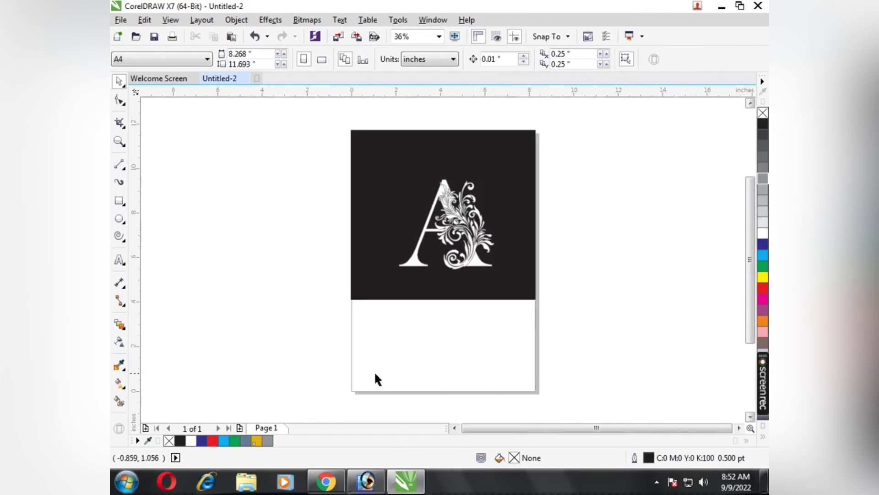
pyautogui.moveTo(760, 387)
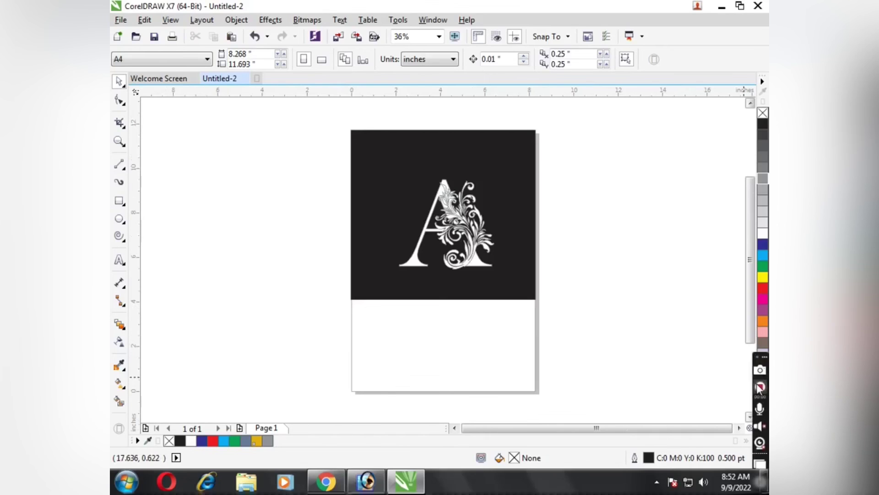